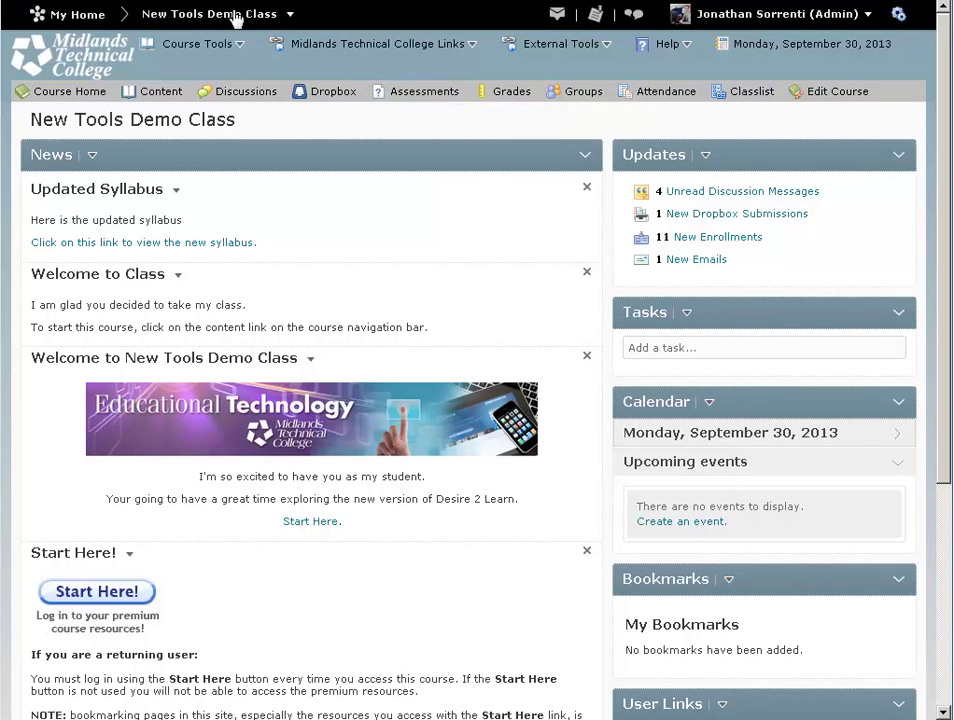
Step: Go to the Question Library and open its empty Chapter 3 section
{"action": "left_click", "coordinate": [424, 98]}
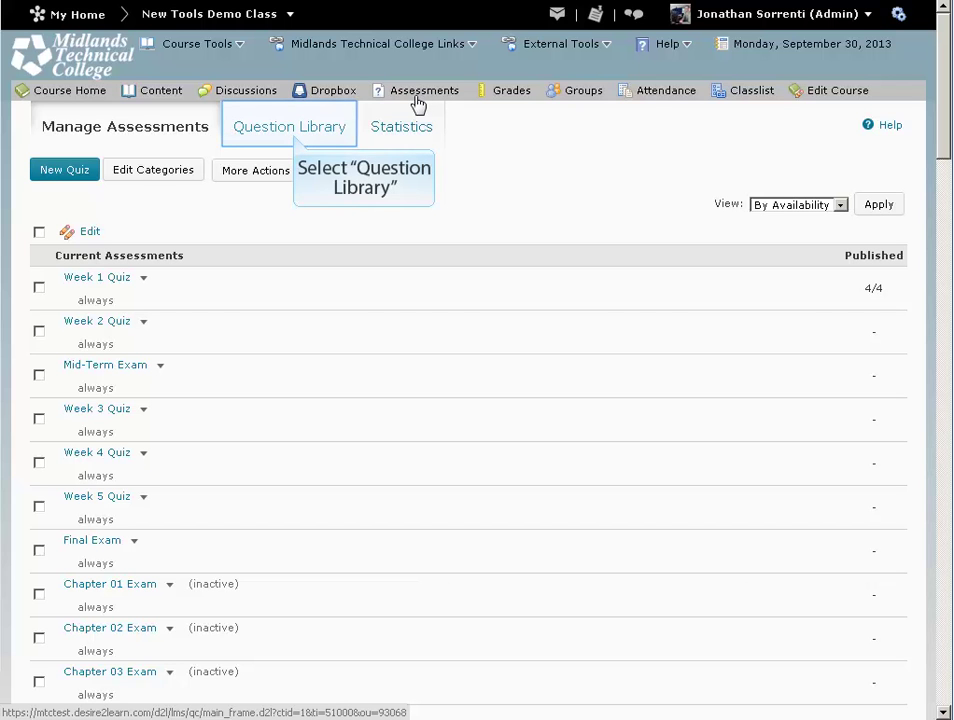
{"action": "left_click", "coordinate": [296, 140]}
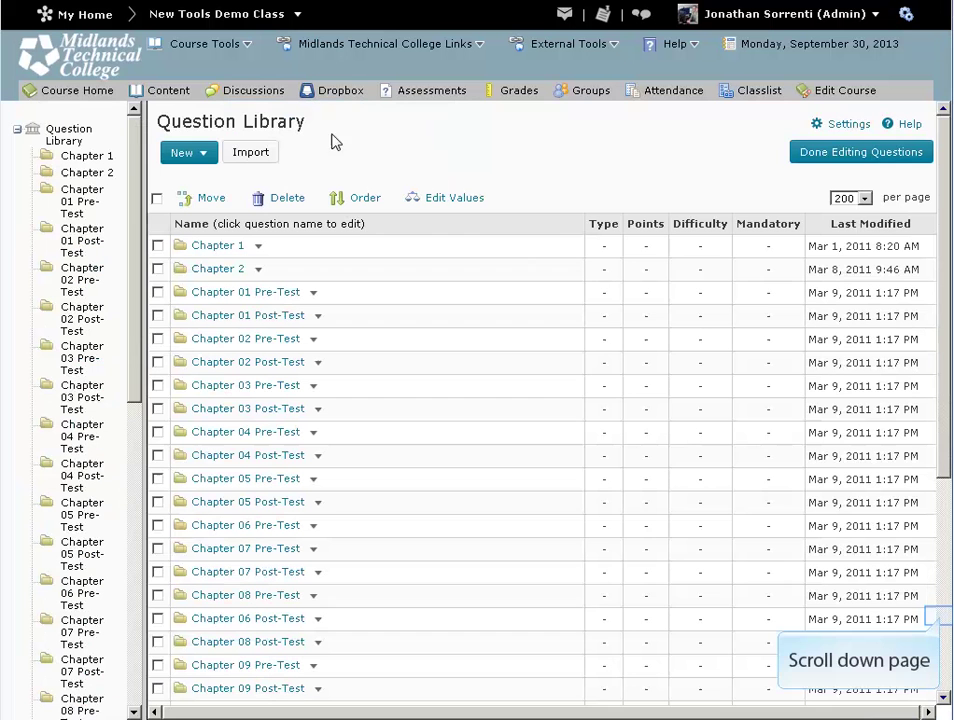
{"action": "left_click", "coordinate": [943, 622]}
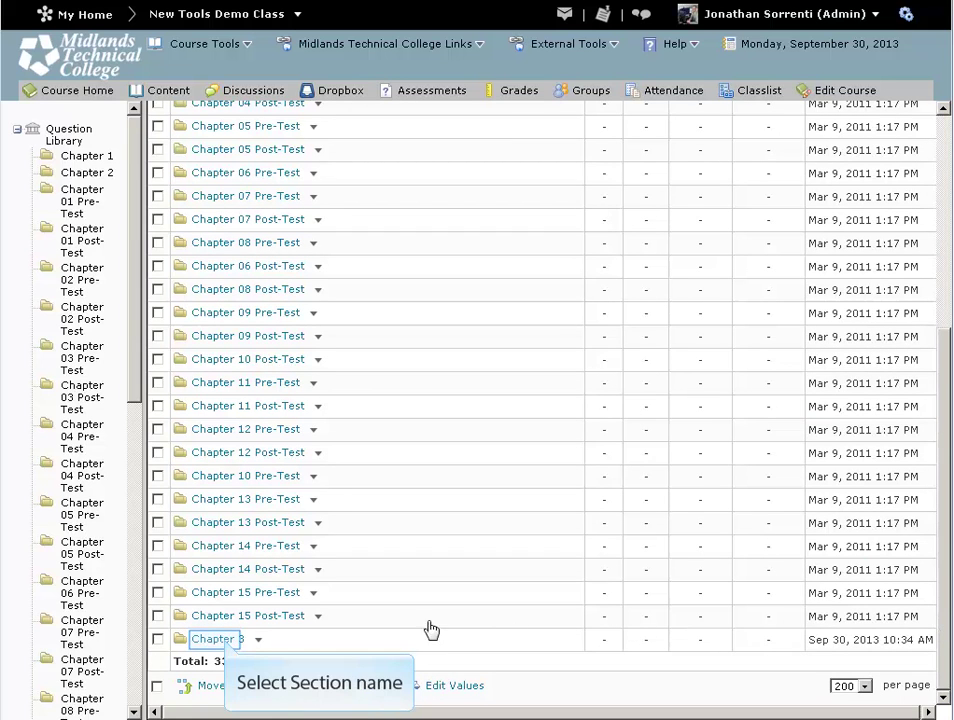
{"action": "left_click", "coordinate": [226, 643]}
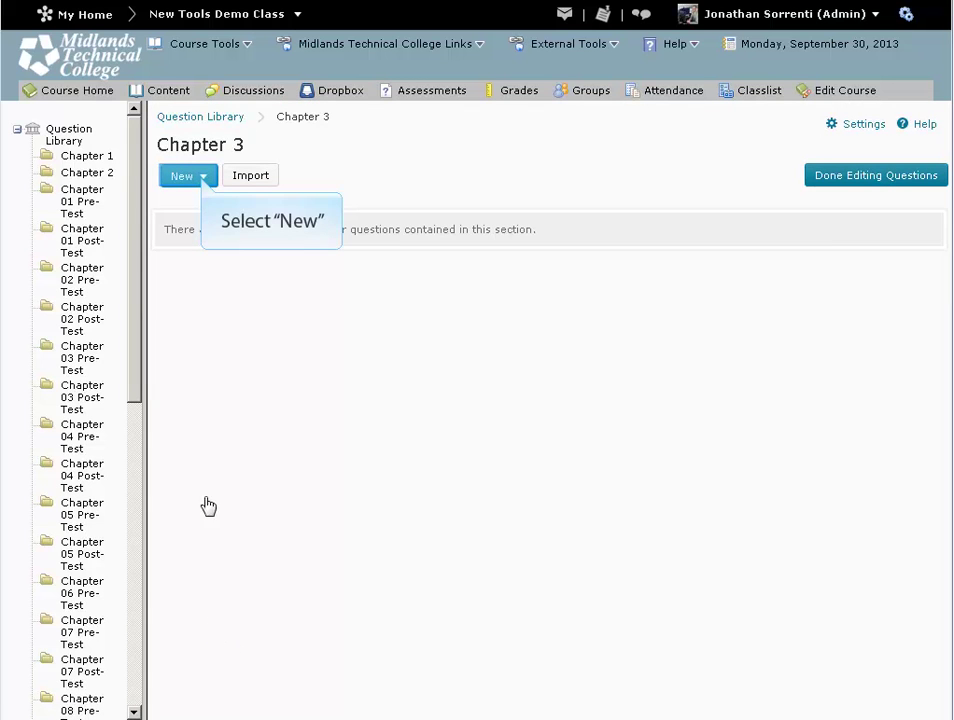
Step: Create a new Fill in the Blanks Question (FIB) from the New menu
{"action": "left_click", "coordinate": [203, 180]}
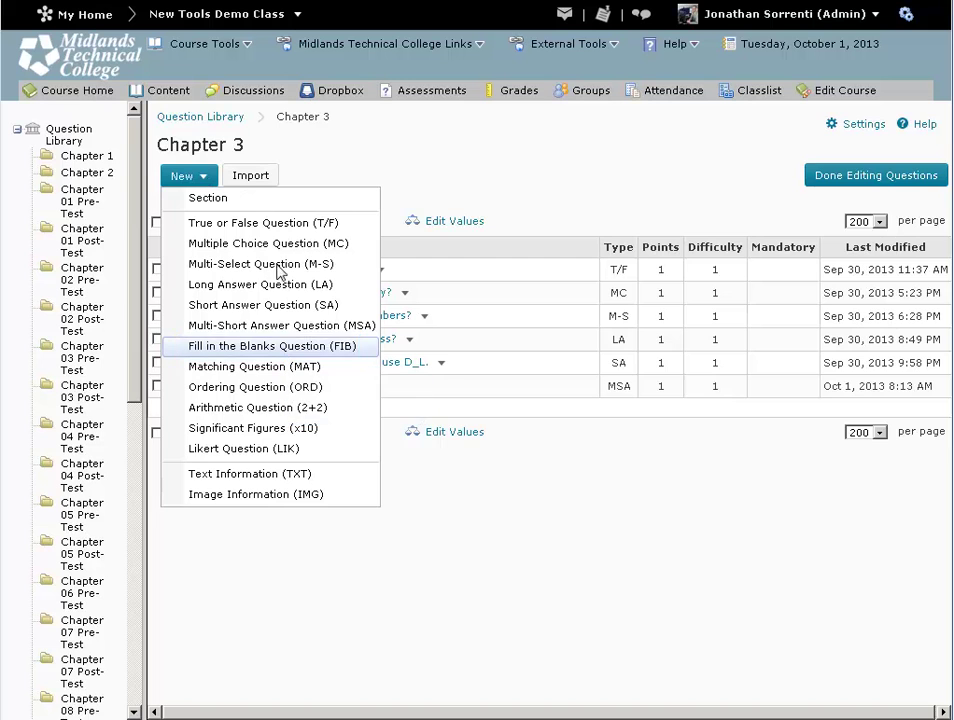
{"action": "left_click", "coordinate": [286, 350]}
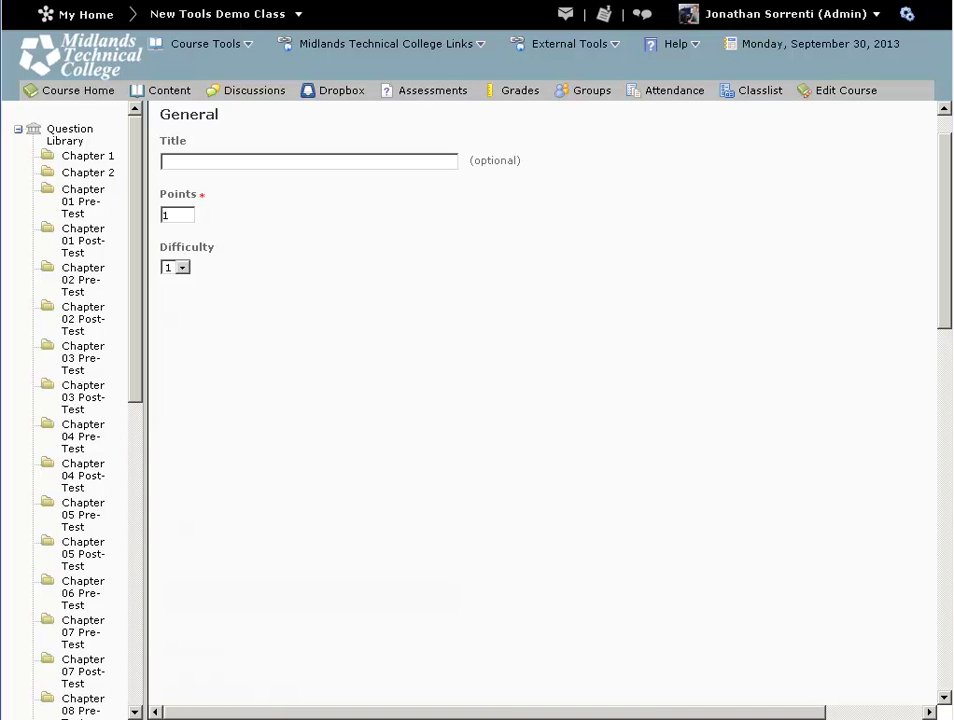
{"action": "left_click", "coordinate": [177, 215]}
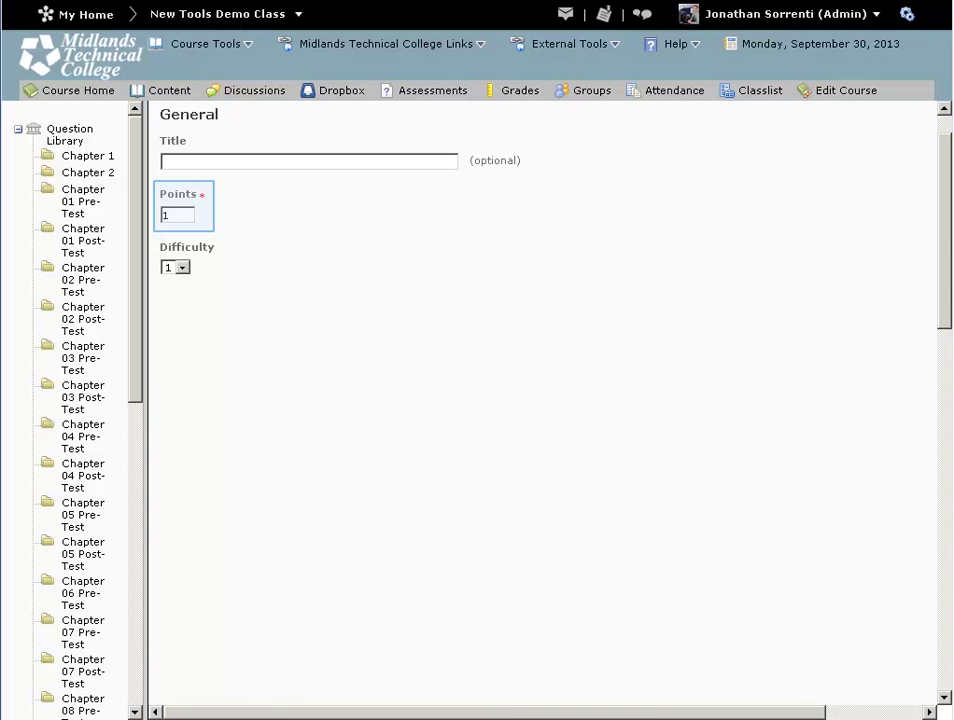
{"action": "key", "text": "Tab"}
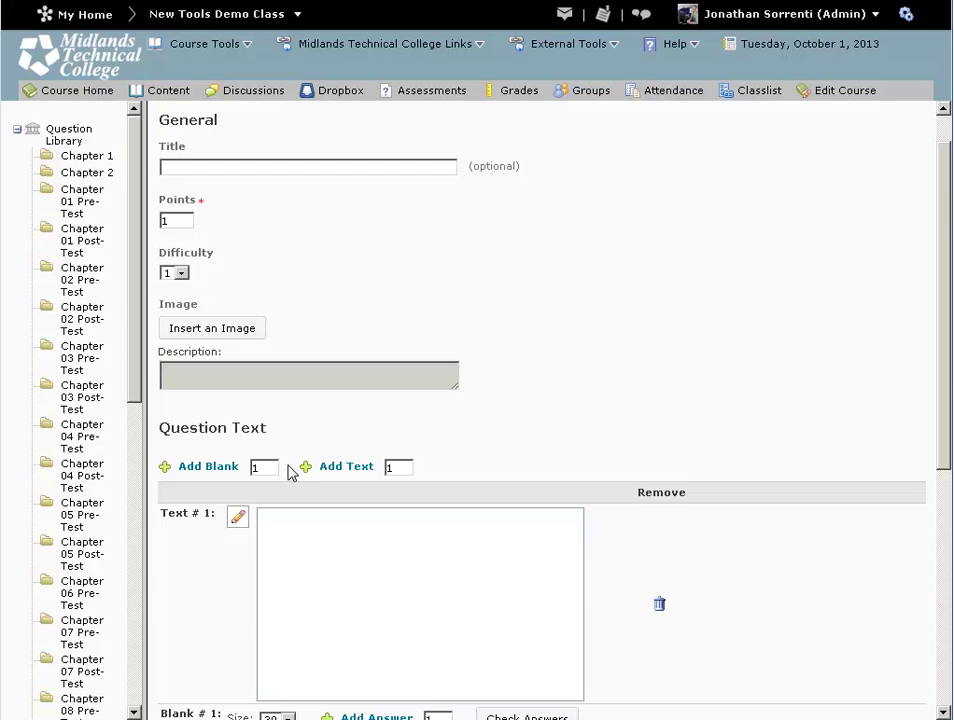
{"action": "left_click_drag", "start_coordinate": [947, 373], "coordinate": [947, 533]}
{"action": "scroll", "coordinate": [679, 119], "scroll_direction": "down", "scroll_amount": 2}
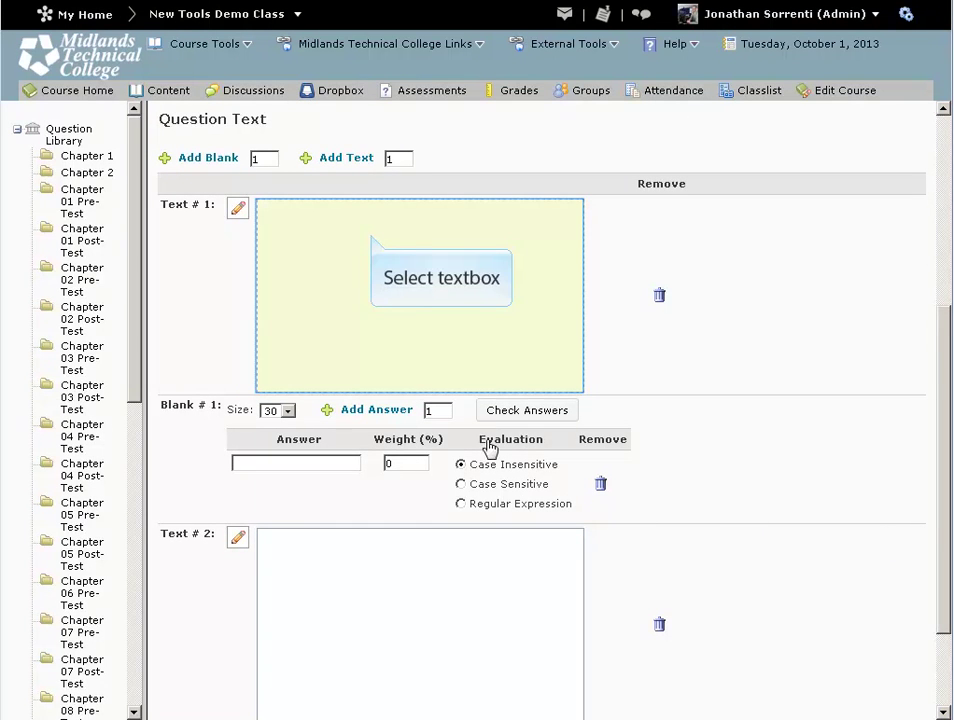
Step: Enter 'To increase student participation in the D2L class, use the' as Text #1
{"action": "left_click", "coordinate": [372, 240]}
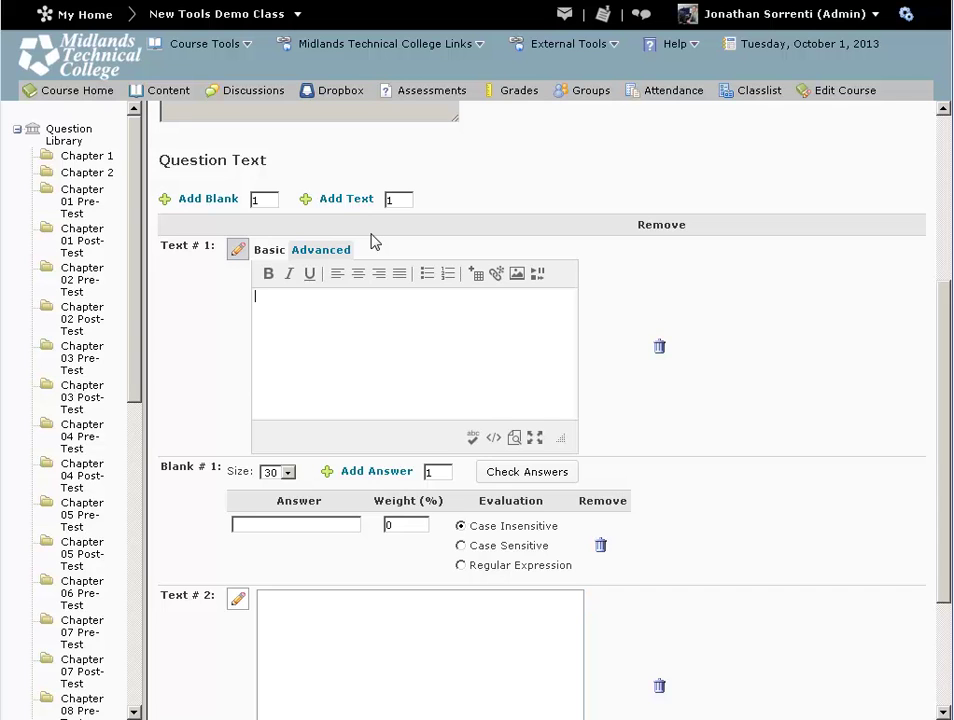
{"action": "type", "text": "To increase student"}
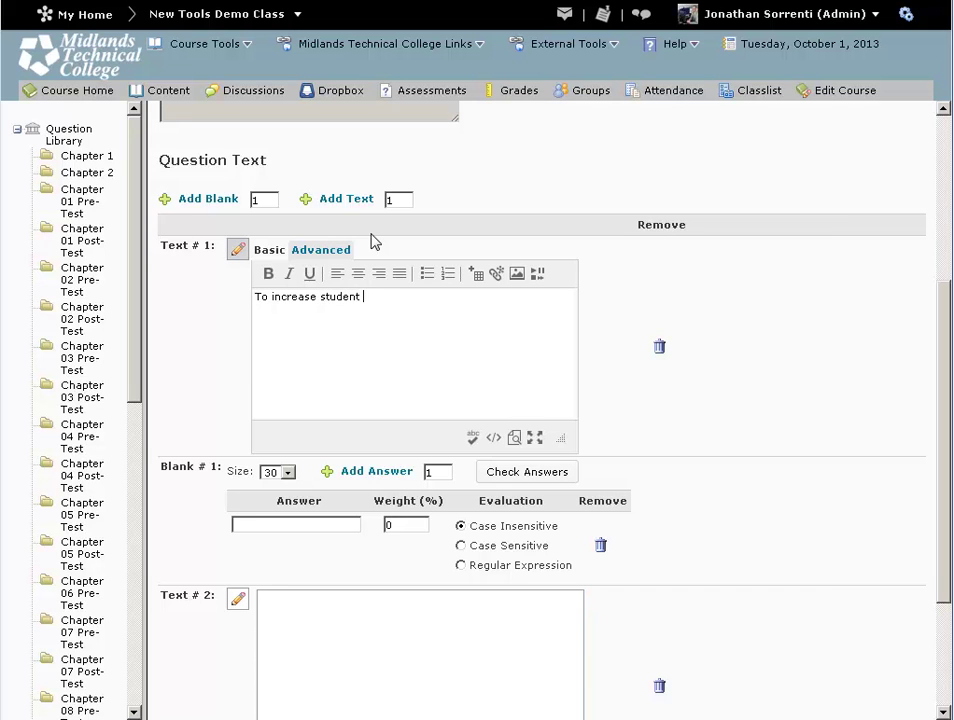
{"action": "type", "text": " participation in the D2L class,"}
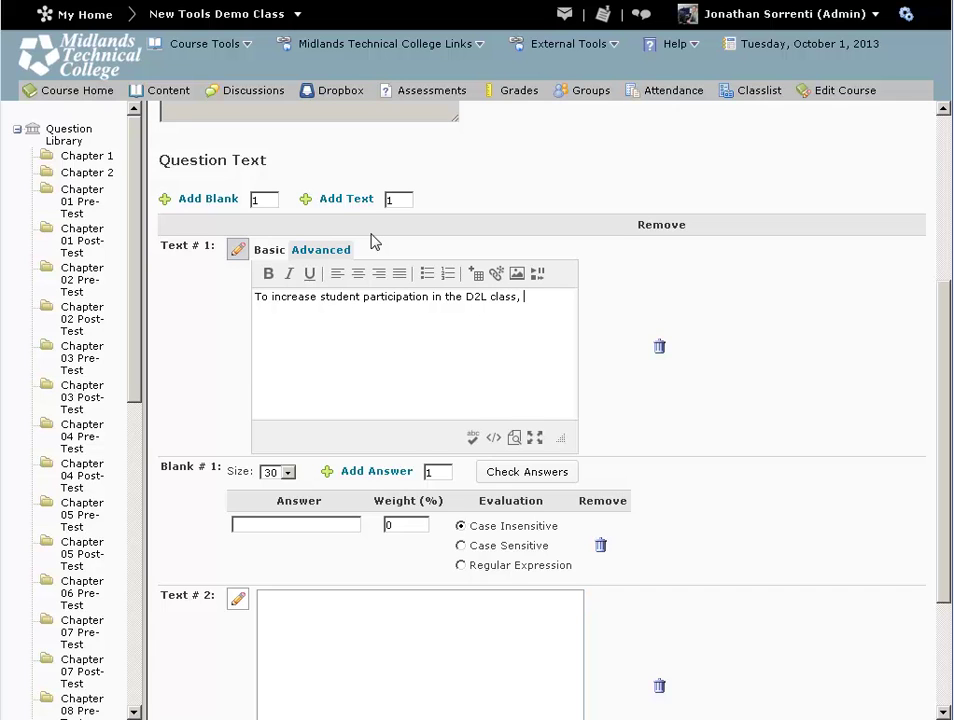
{"action": "type", "text": " use the"}
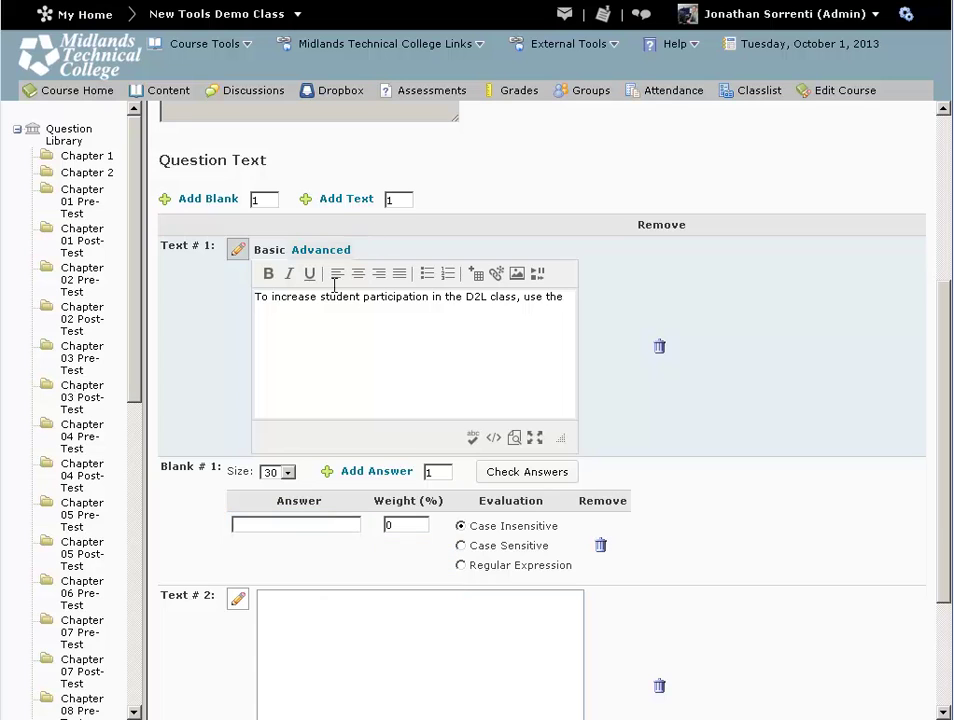
Step: Give Blank #1 the answer 'Discussion' with a 50% weight
{"action": "left_click", "coordinate": [315, 523]}
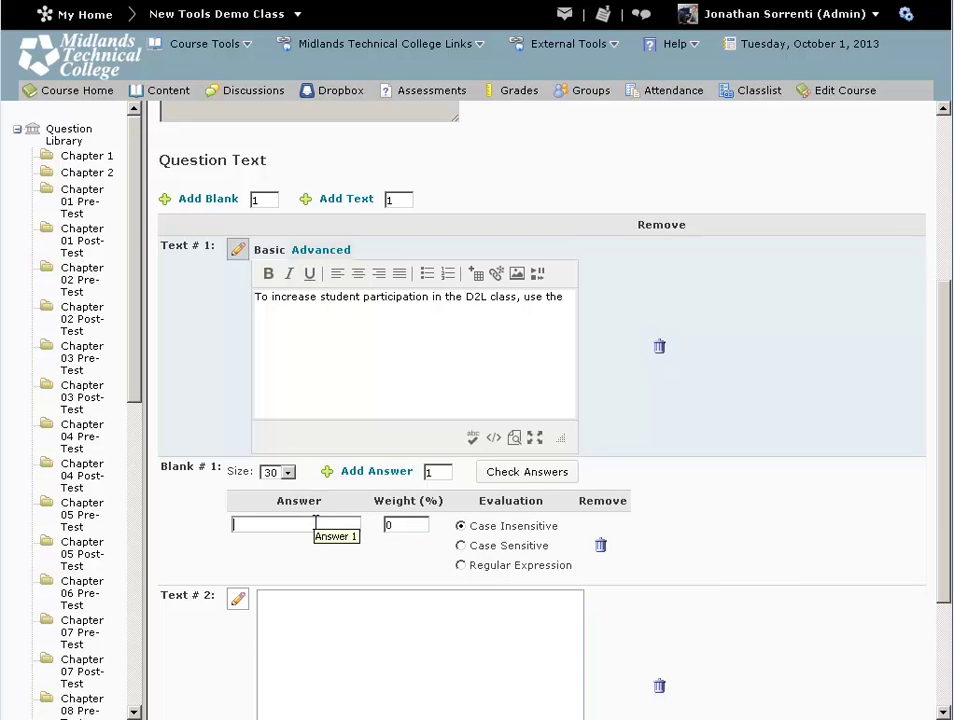
{"action": "type", "text": "Discussion"}
{"action": "left_click", "coordinate": [392, 524]}
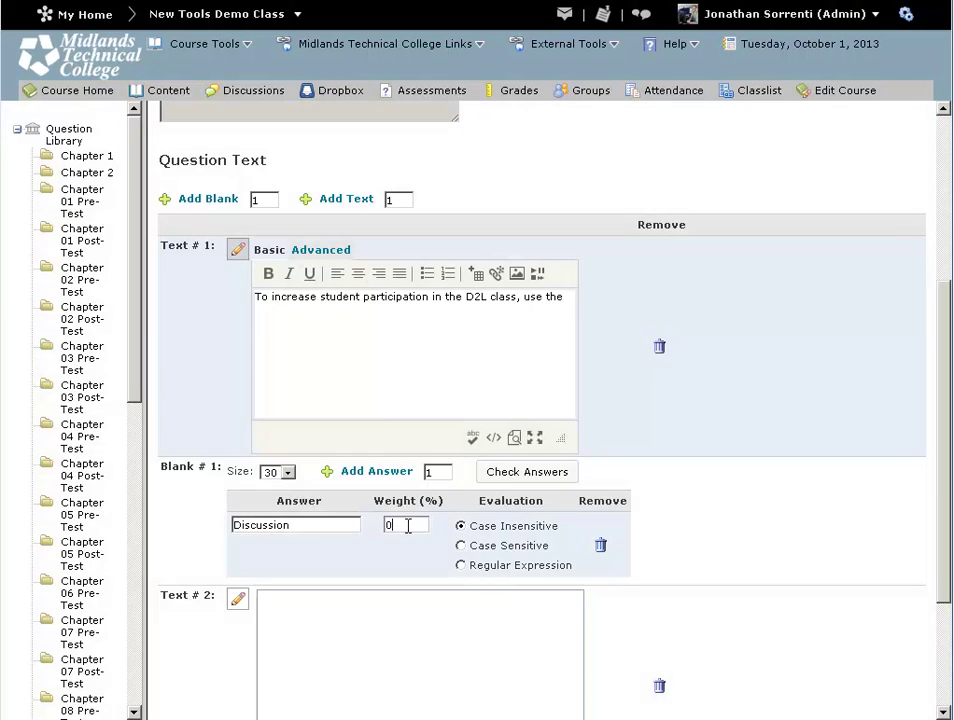
{"action": "key", "text": "BackSpace"}
{"action": "type", "text": "50"}
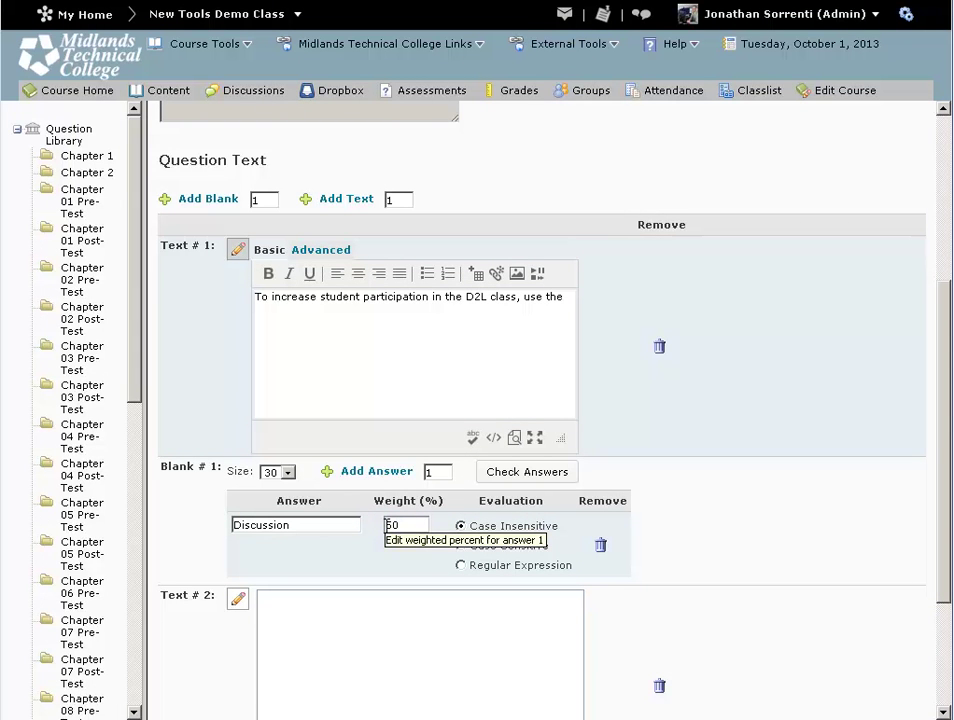
{"action": "left_click_drag", "start_coordinate": [945, 443], "coordinate": [948, 503]}
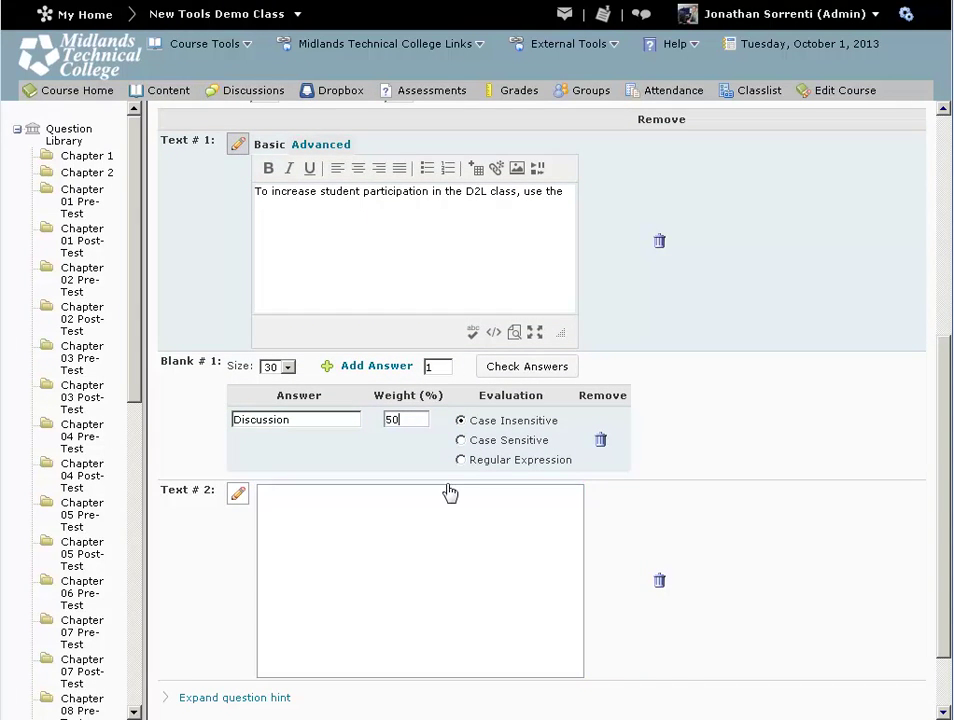
Step: Enter 'tool, and to collect homework use the' as Text #2
{"action": "left_click", "coordinate": [452, 590]}
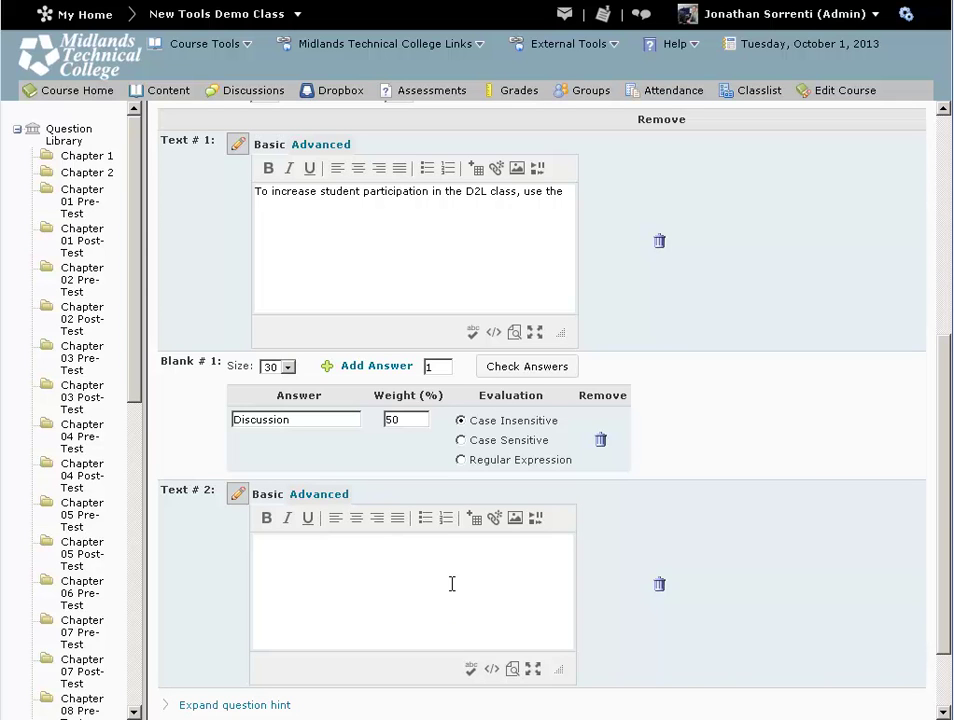
{"action": "type", "text": "tool, and to collect h"}
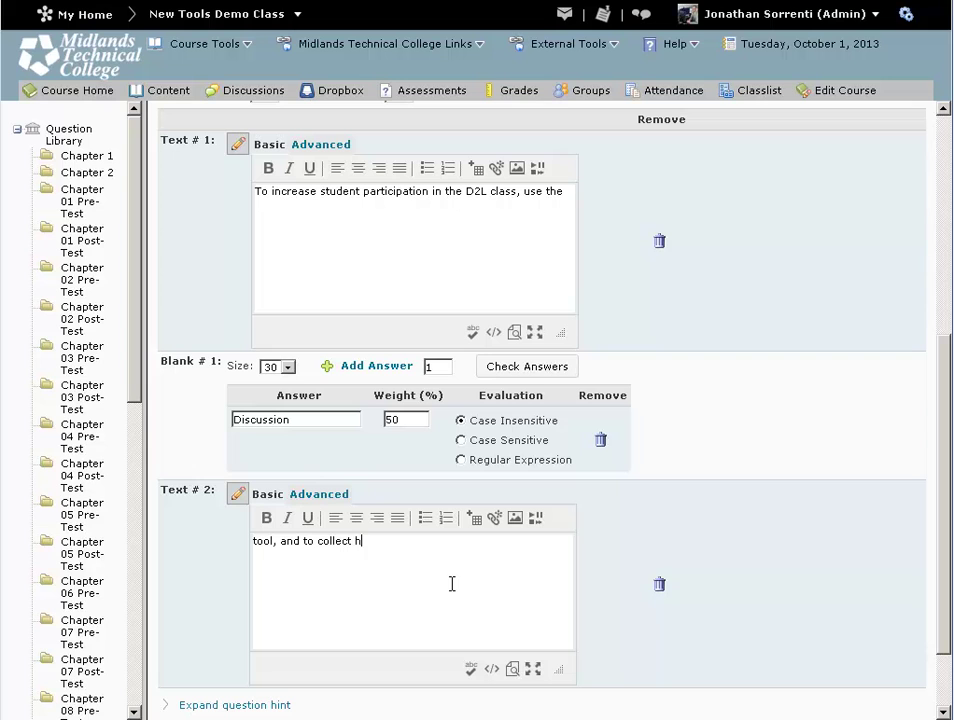
{"action": "type", "text": "omework use the"}
{"action": "left_click_drag", "start_coordinate": [943, 443], "coordinate": [943, 428]}
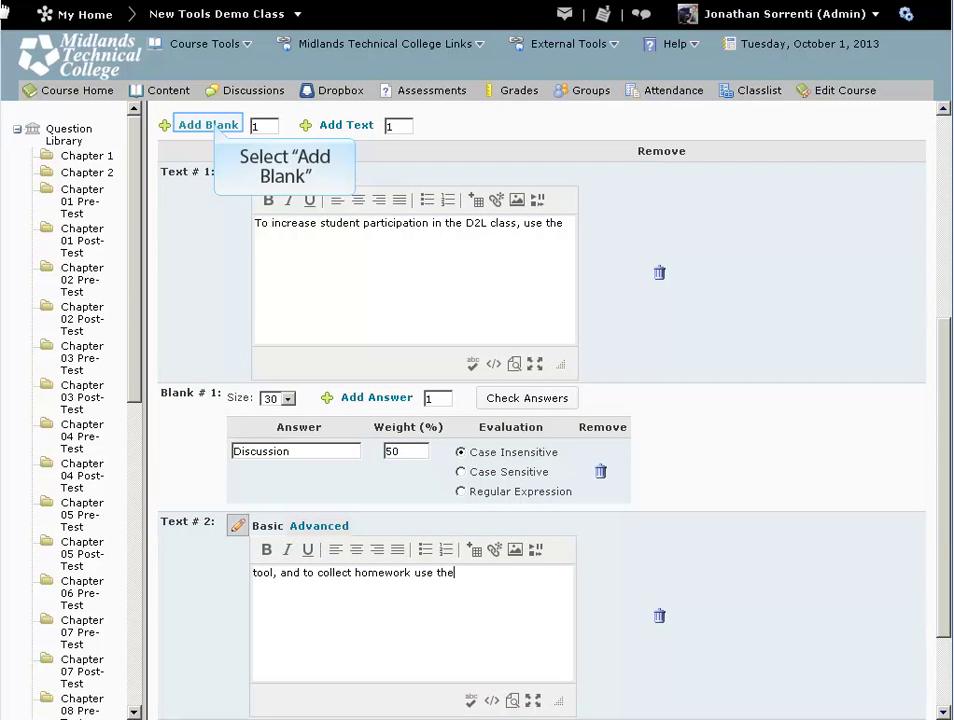
Step: Add a second blank and a third text part after Text #2
{"action": "left_click", "coordinate": [213, 129]}
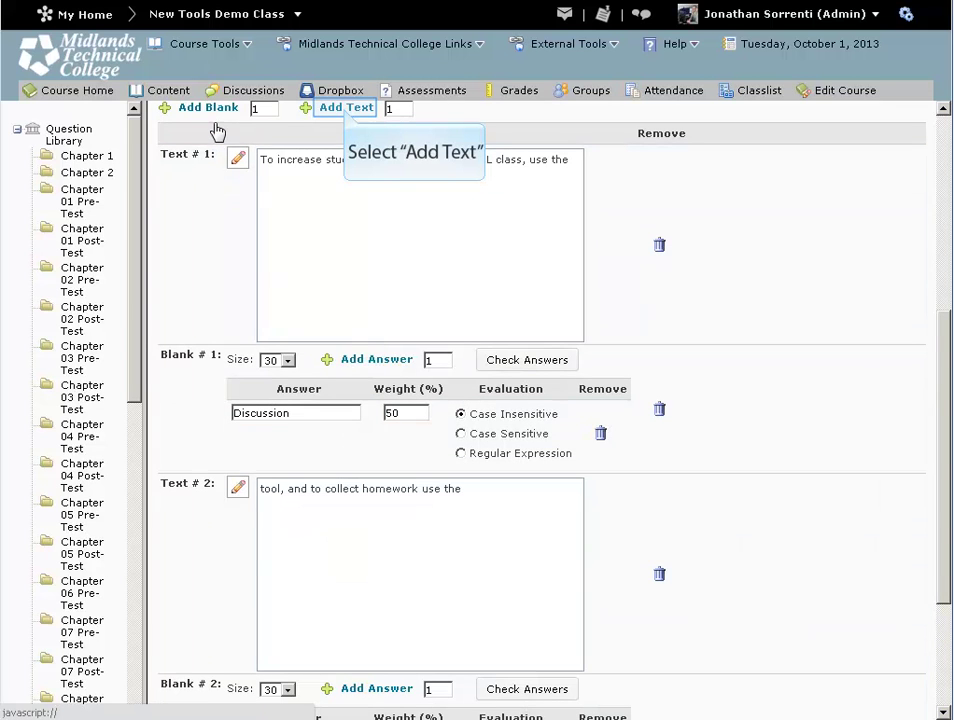
{"action": "left_click", "coordinate": [345, 110]}
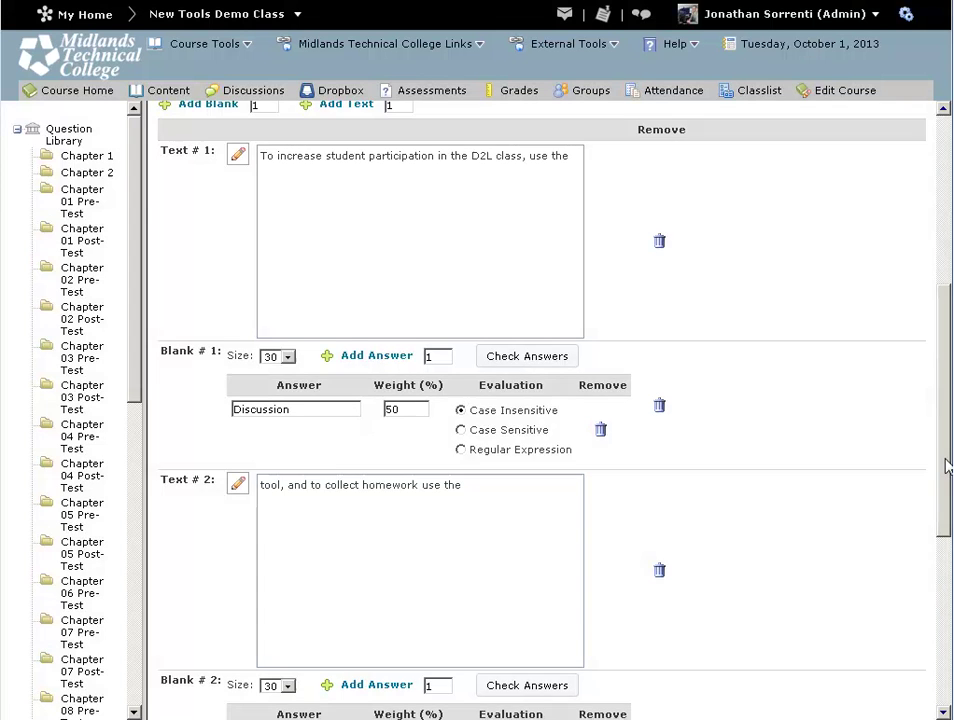
{"action": "left_click_drag", "start_coordinate": [947, 457], "coordinate": [950, 640]}
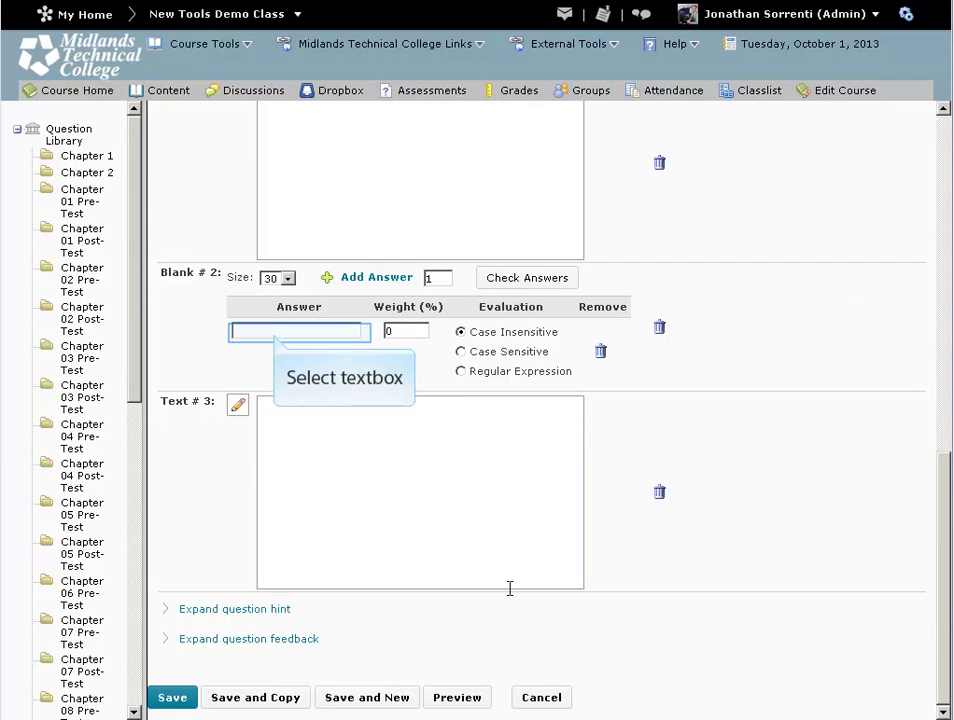
Step: Make Blank #2 accept 'dropbox' and 'drop box', each weighted 50%
{"action": "left_click", "coordinate": [275, 332]}
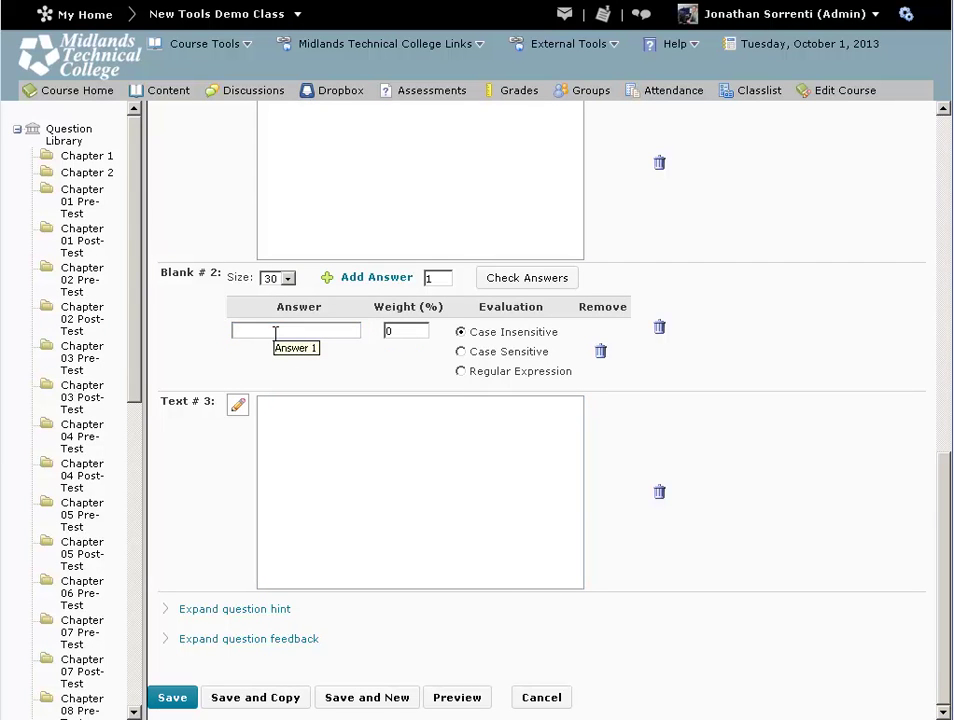
{"action": "type", "text": "dropbox"}
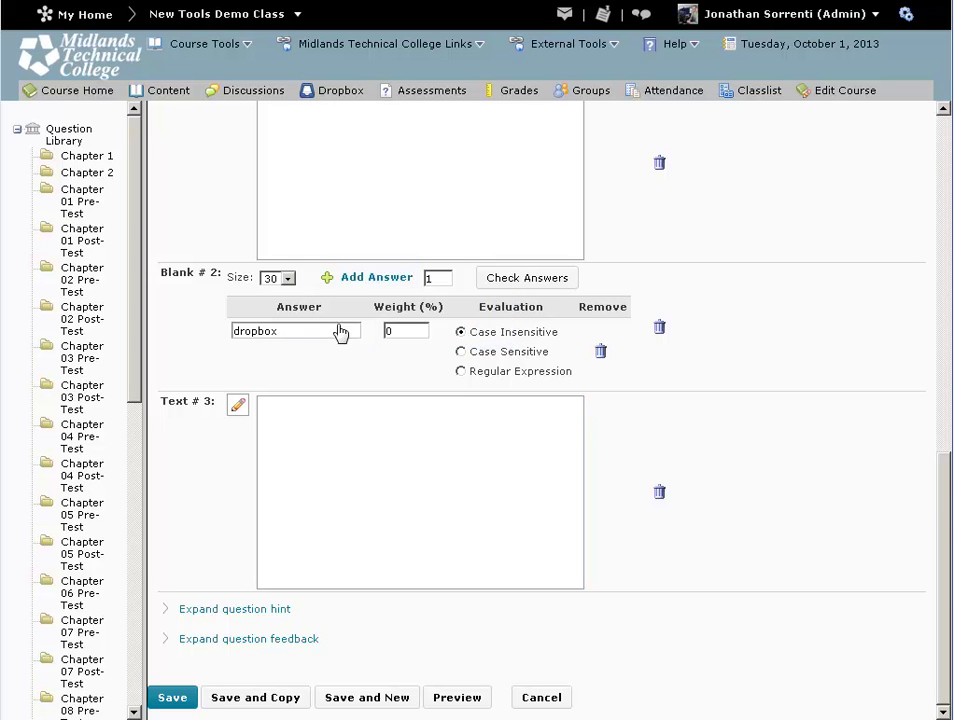
{"action": "left_click", "coordinate": [376, 280]}
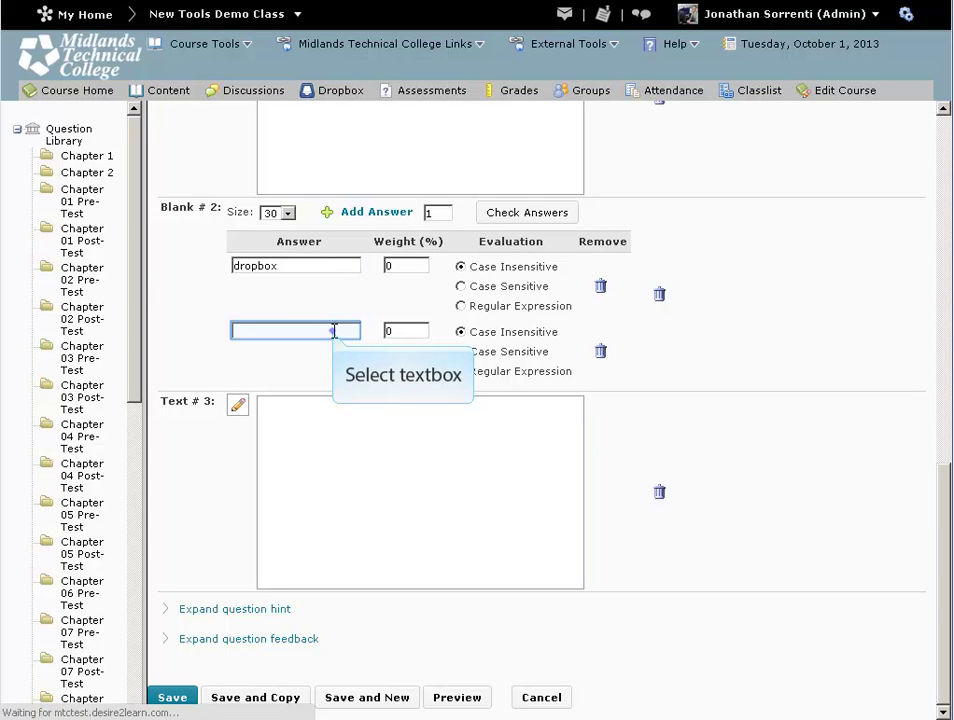
{"action": "type", "text": "drop"}
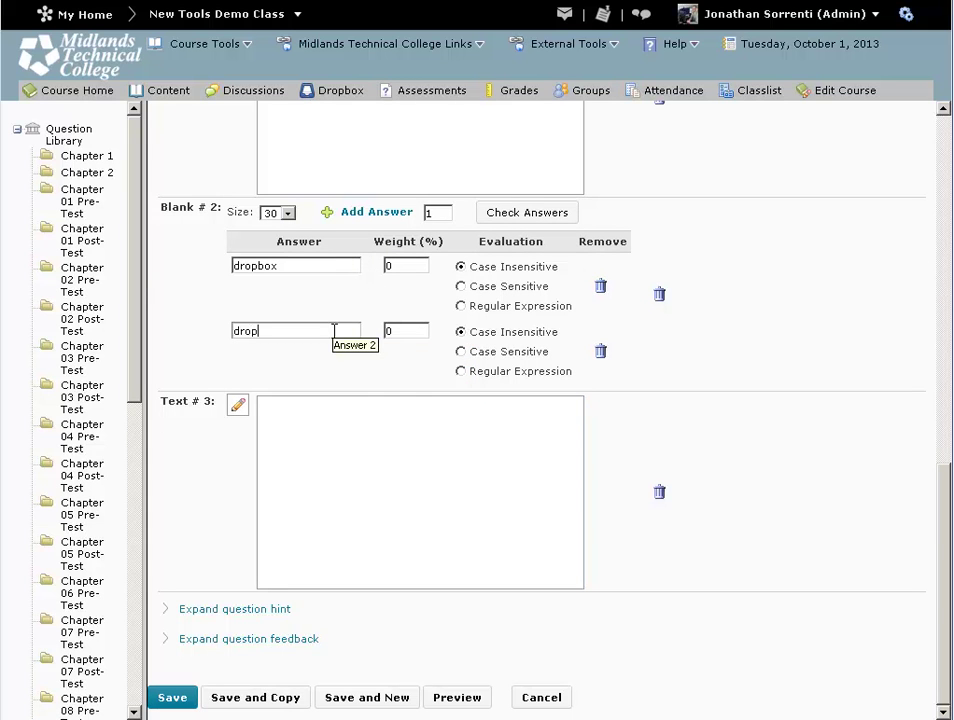
{"action": "type", "text": " box"}
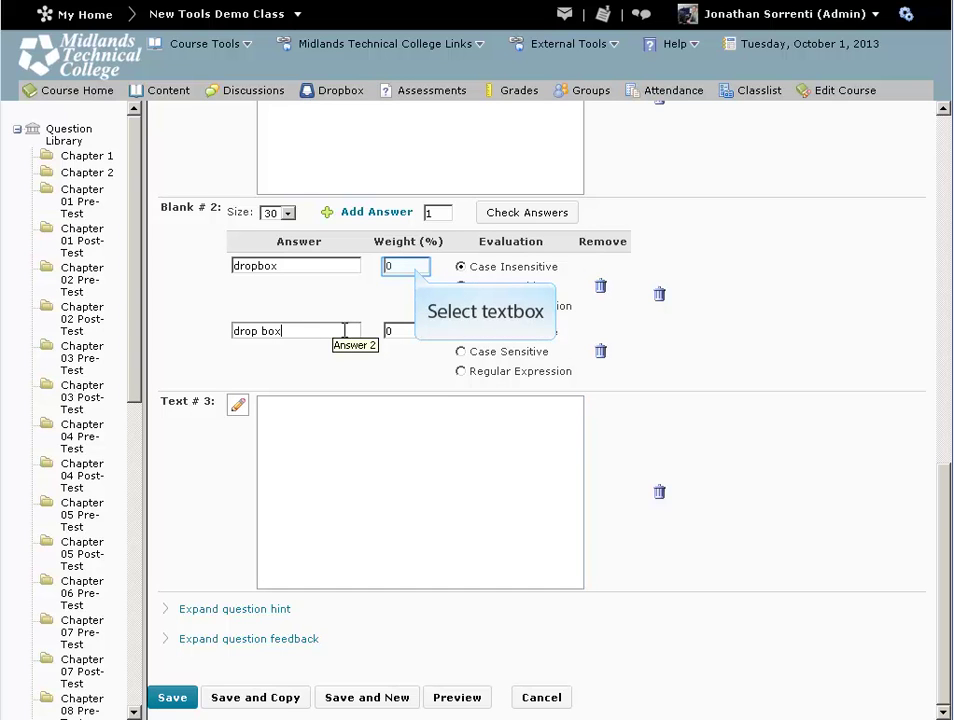
{"action": "left_click", "coordinate": [405, 265]}
{"action": "type", "text": "50"}
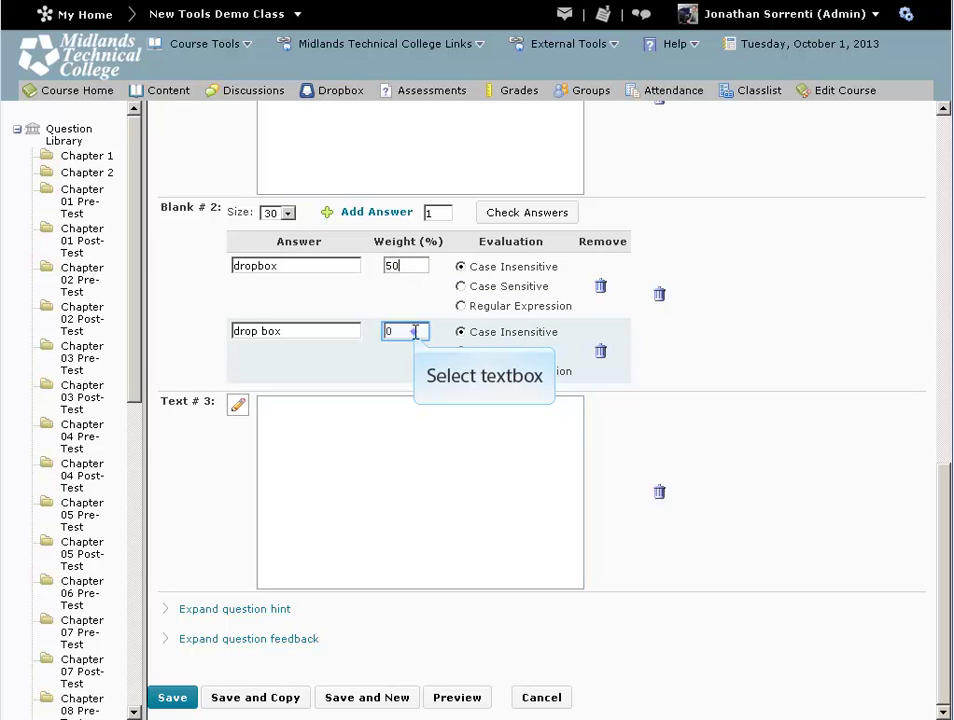
{"action": "left_click", "coordinate": [415, 332]}
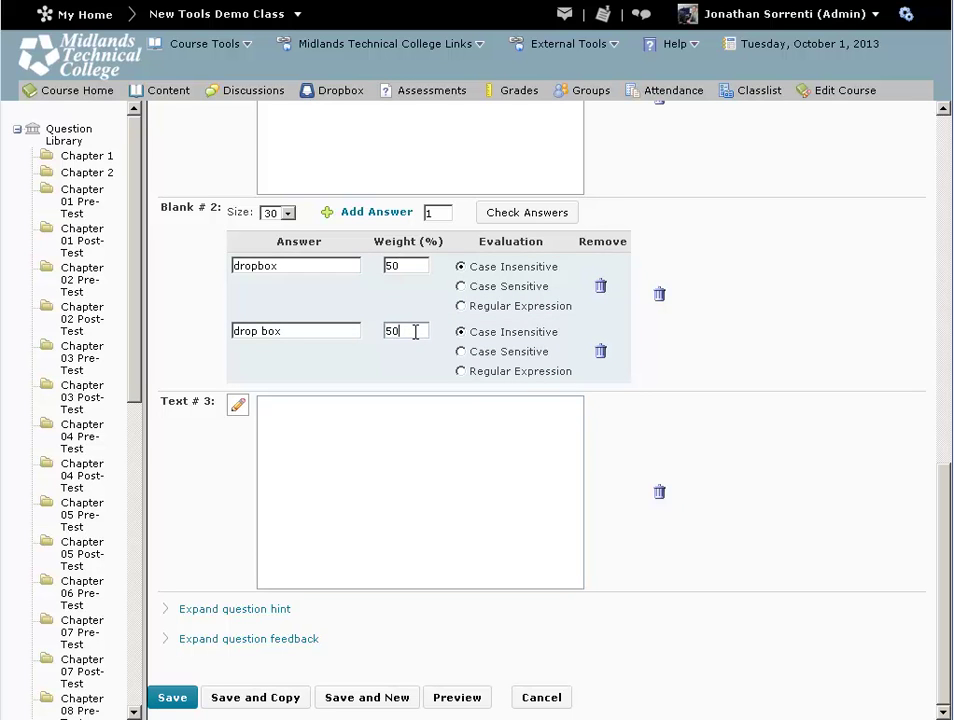
{"action": "type", "text": "50"}
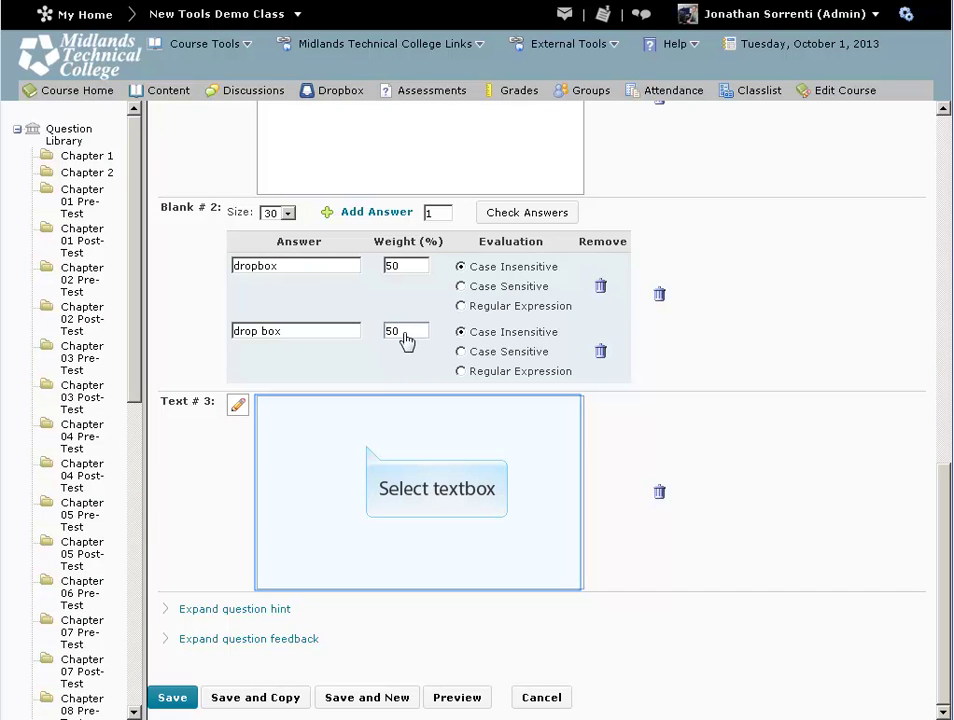
Step: End the question with 'tool.' in Text #3 and preview it
{"action": "left_click", "coordinate": [367, 452]}
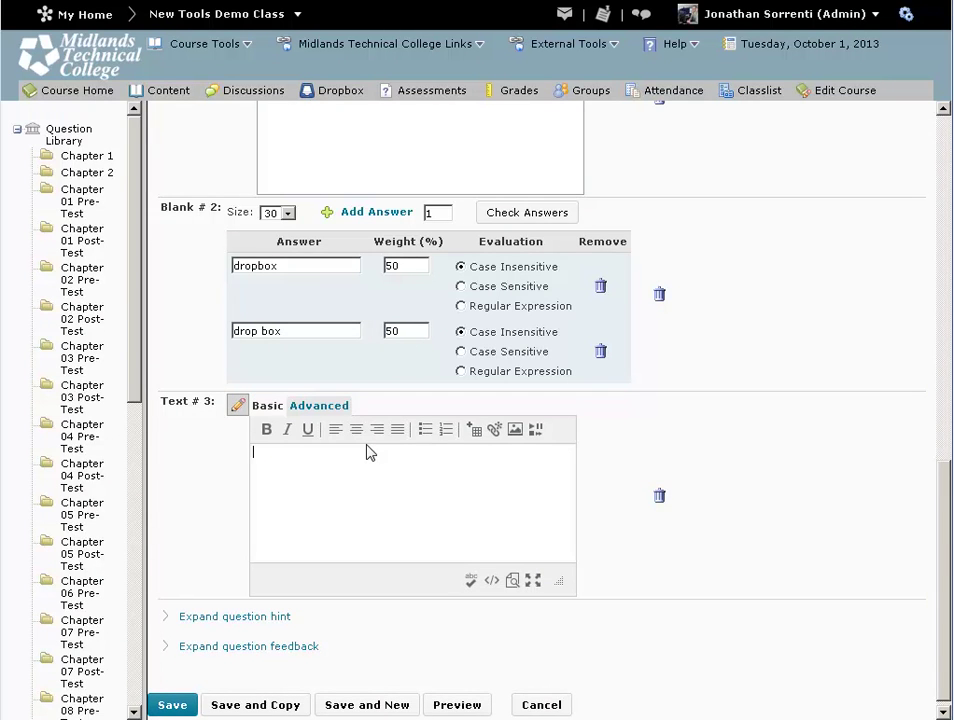
{"action": "type", "text": "tool."}
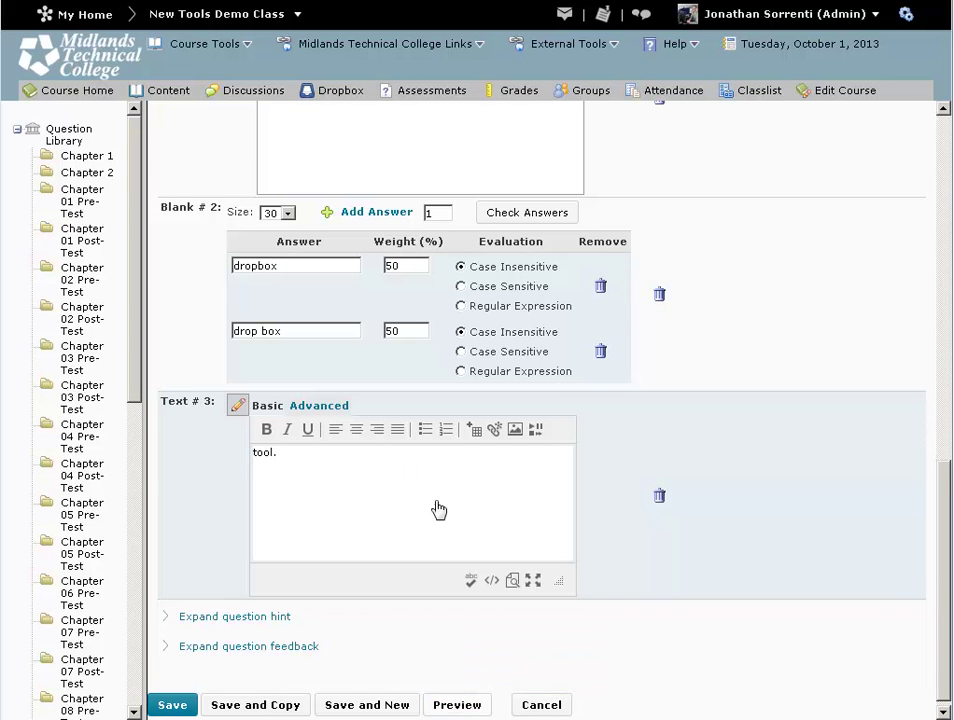
{"action": "left_click", "coordinate": [457, 705]}
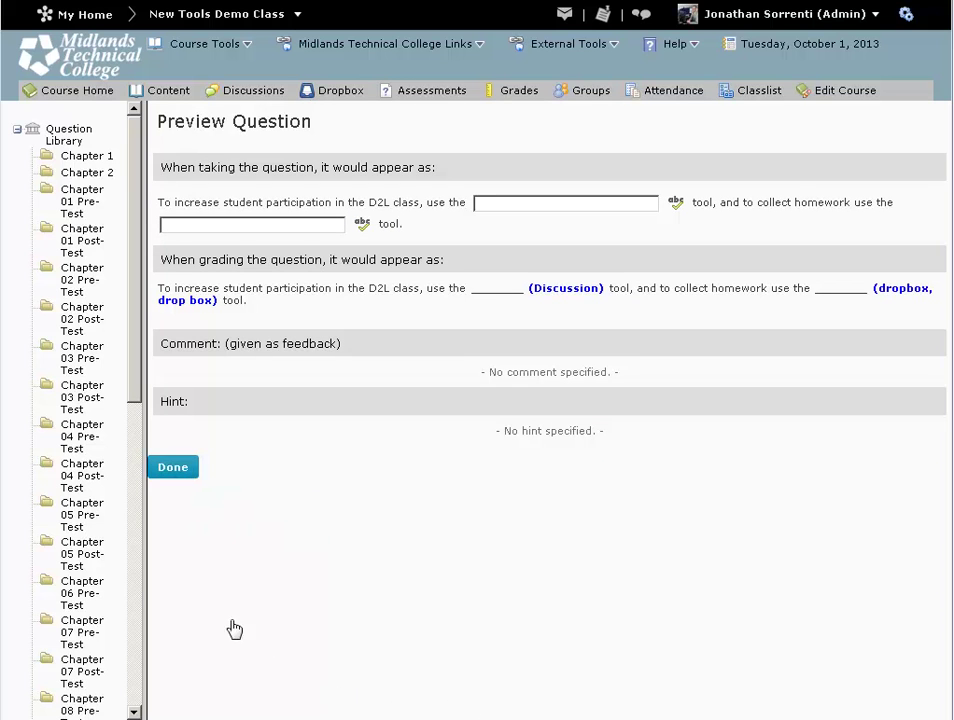
Step: Close the question preview with Done to return to the editor
{"action": "left_click", "coordinate": [185, 470]}
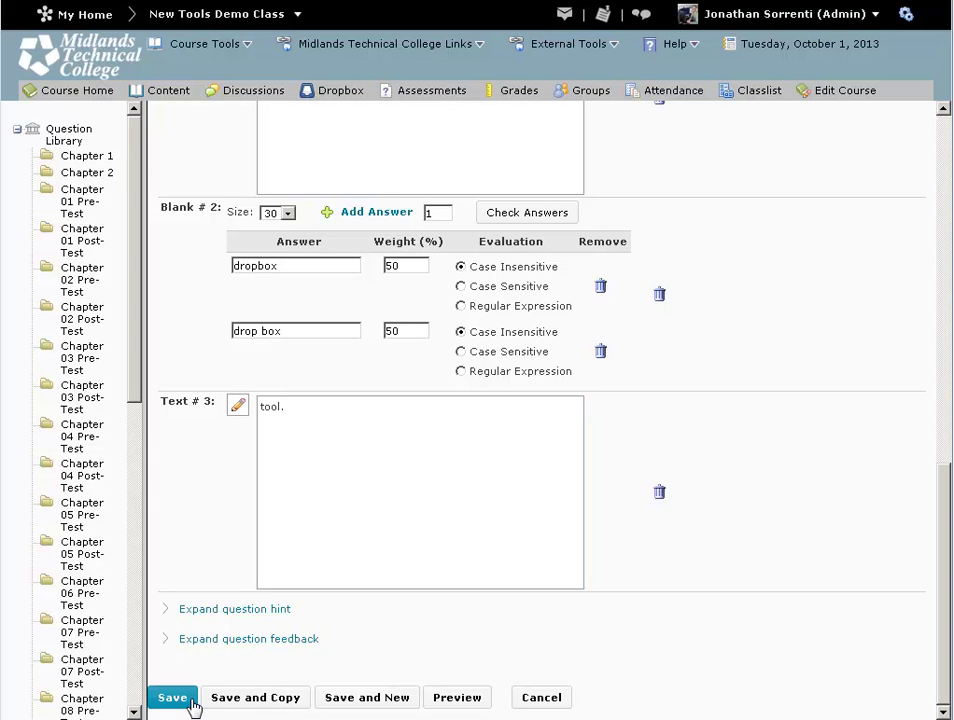
Step: Save the fill-in-the-blank question into the Chapter 3 section
{"action": "key", "text": "Tab"}
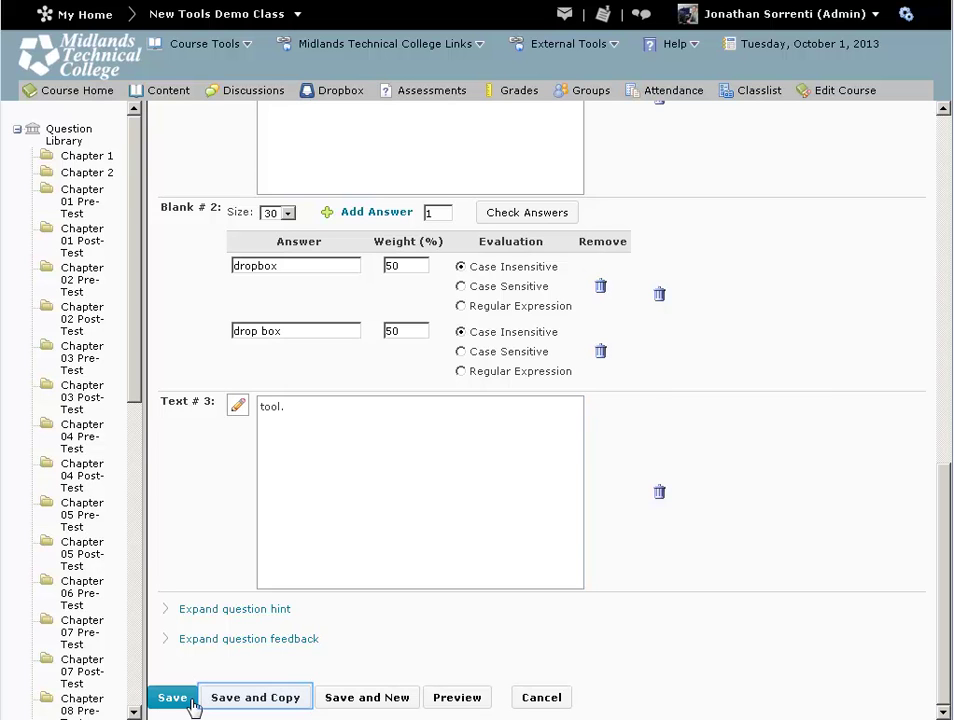
{"action": "left_click", "coordinate": [194, 703]}
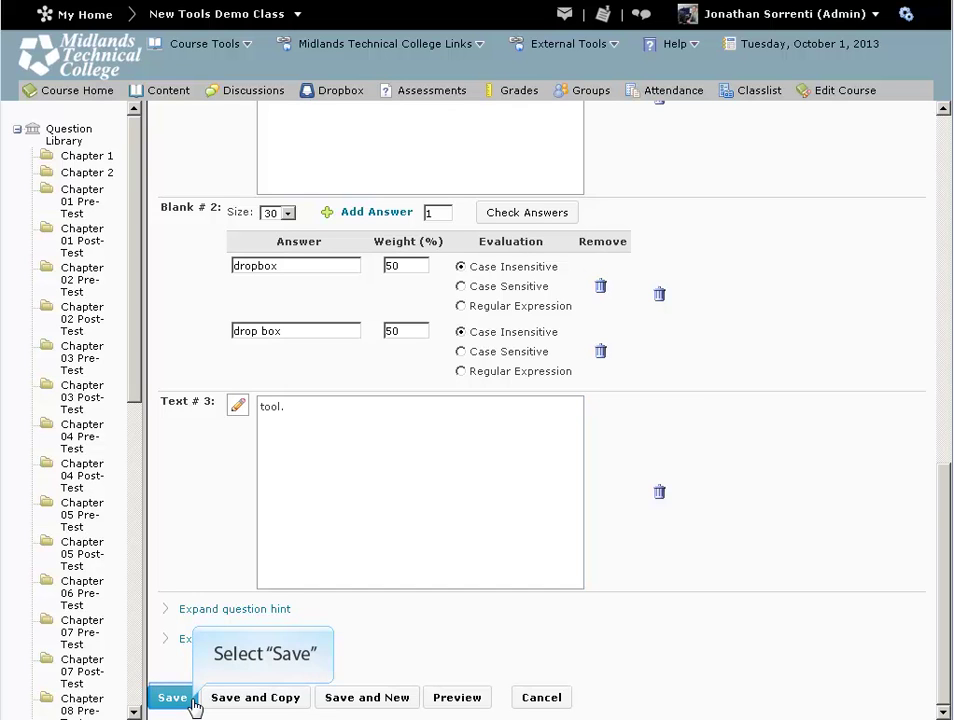
{"action": "left_click", "coordinate": [174, 698]}
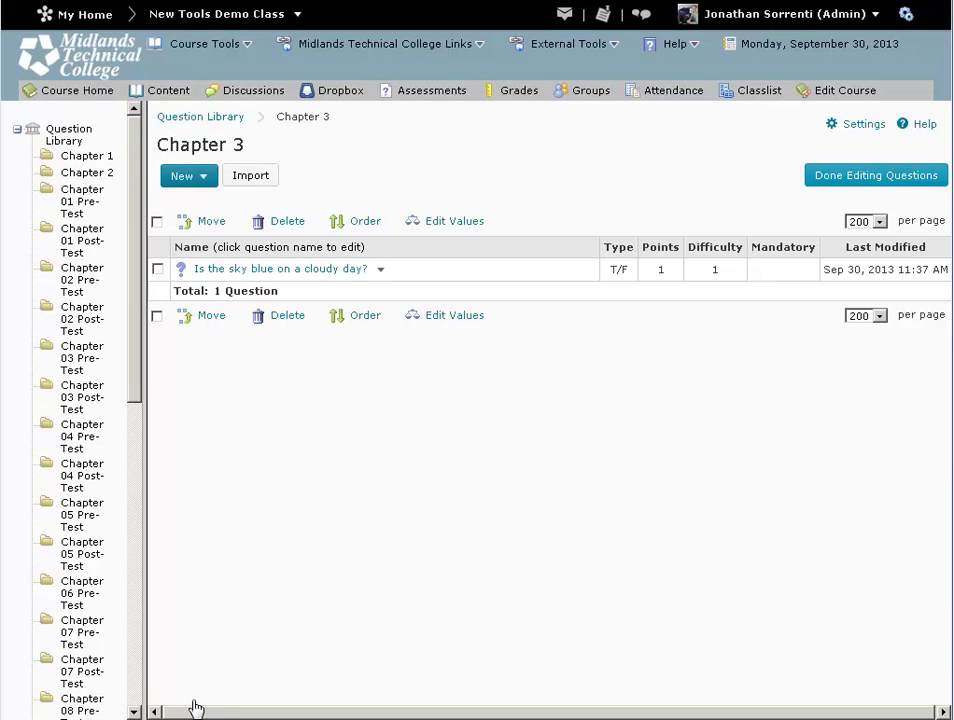
{"action": "key", "text": "Tab"}
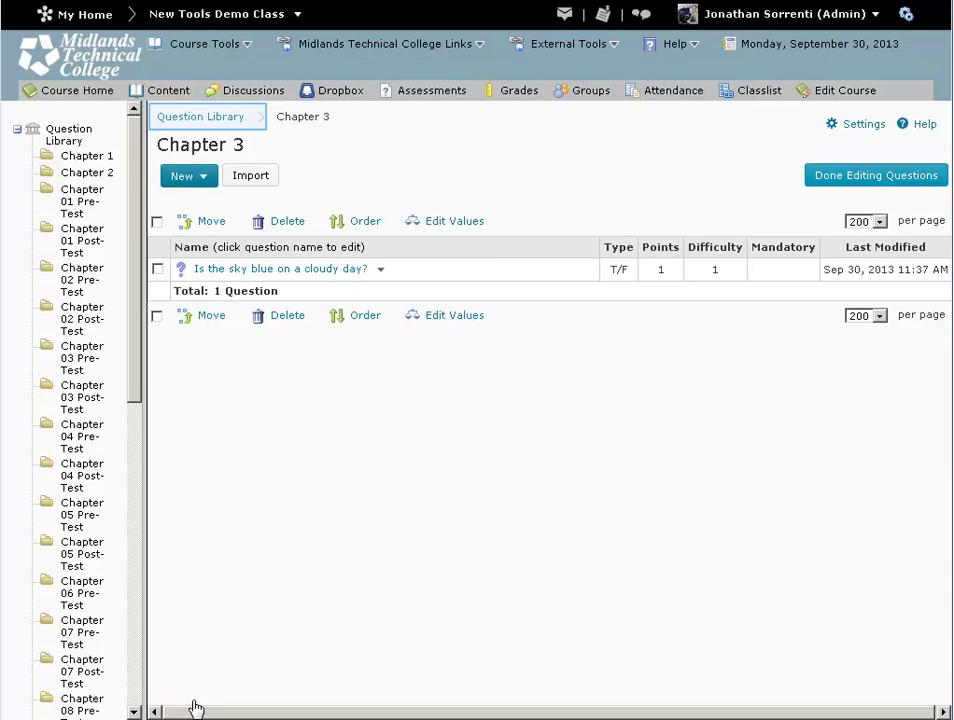
{"action": "key", "text": "Tab"}
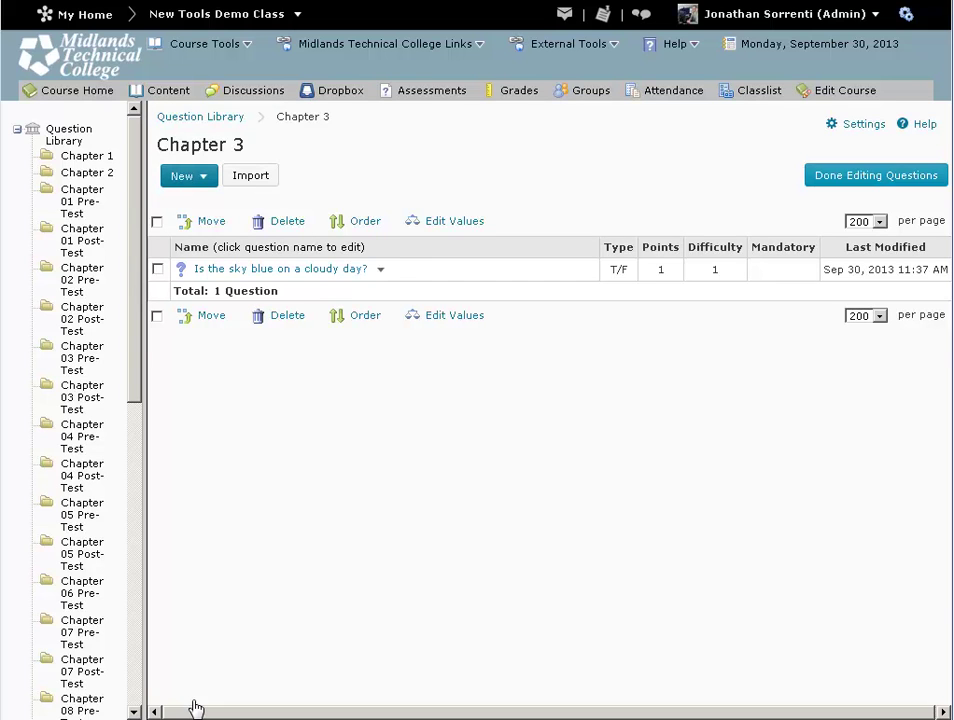
{"action": "key", "text": "Tab"}
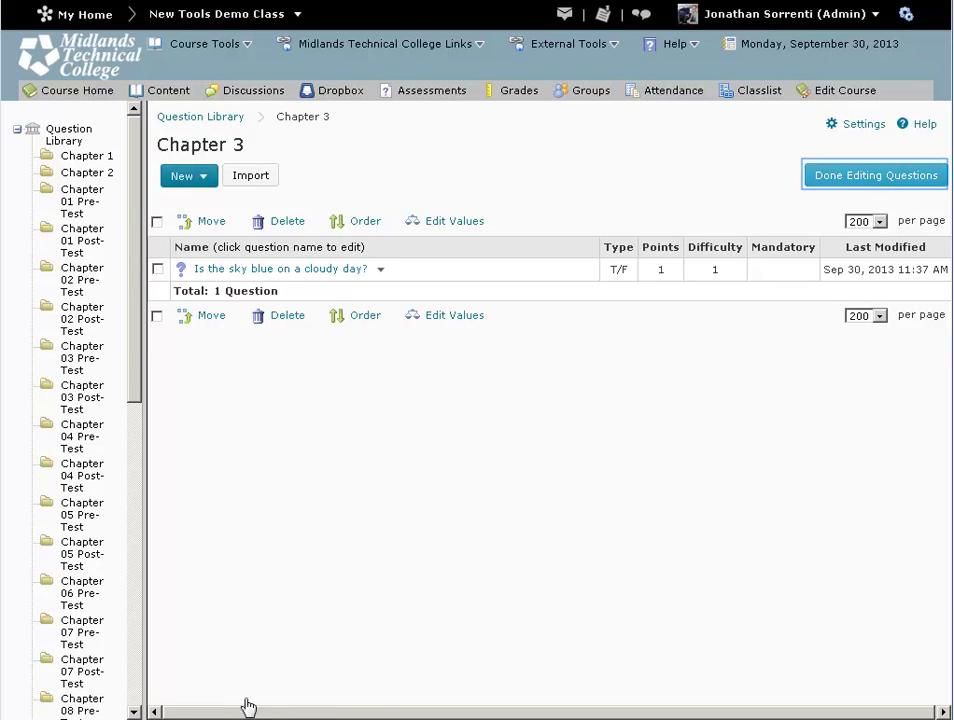